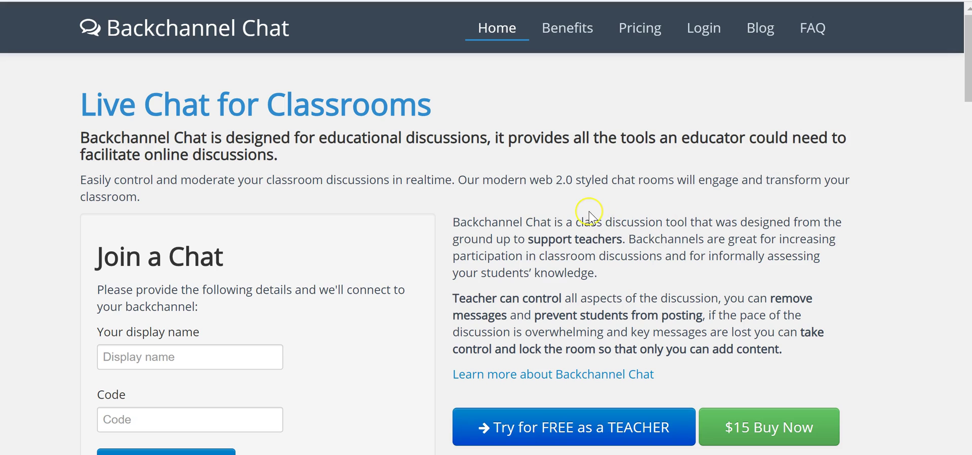
Step: Open Pricing and compare features like private messages and avatars across Free, Classroom and School
left_click(641, 46)
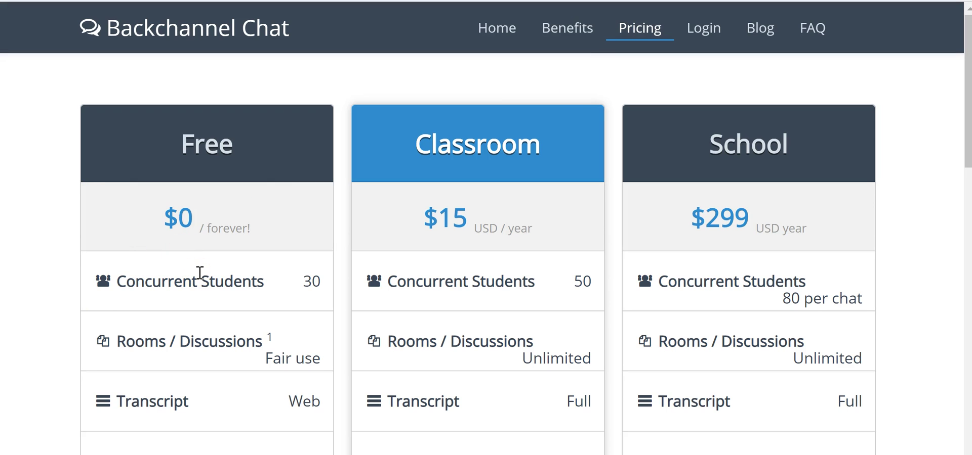
scroll(199, 273, "down", 3)
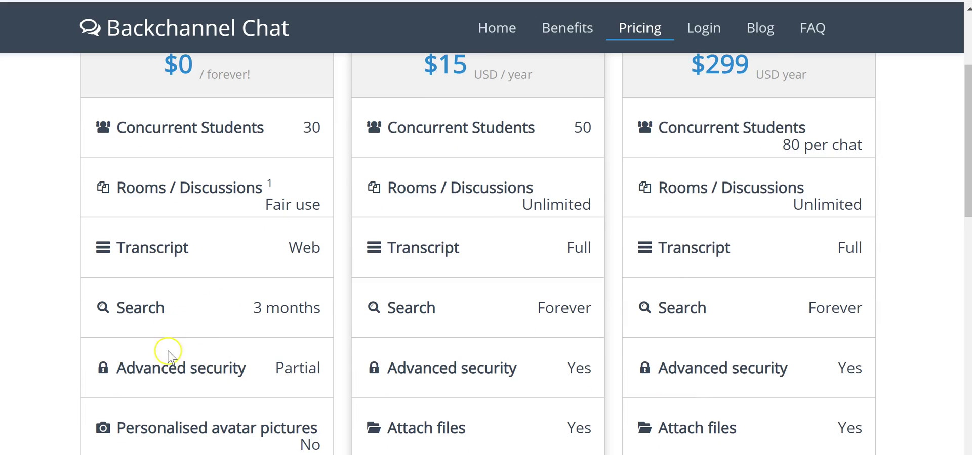
scroll(203, 361, "down", 2)
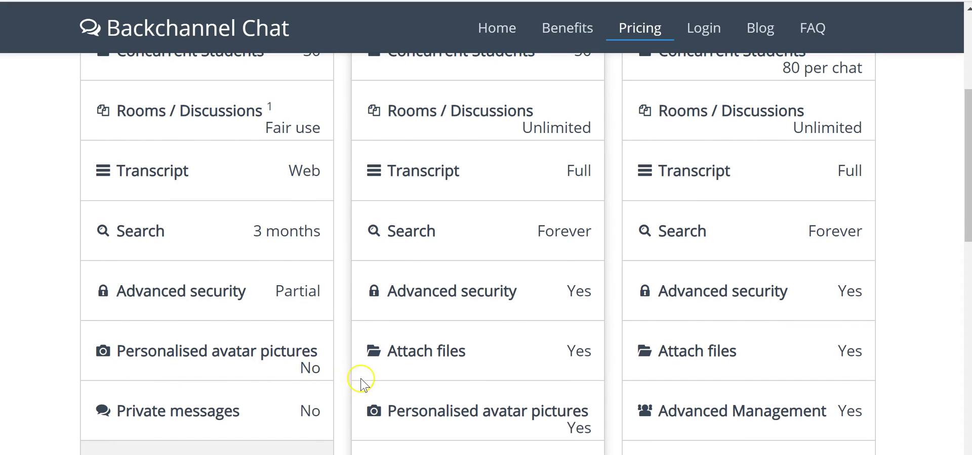
scroll(390, 372, "up", 5)
scroll(474, 258, "down", 2)
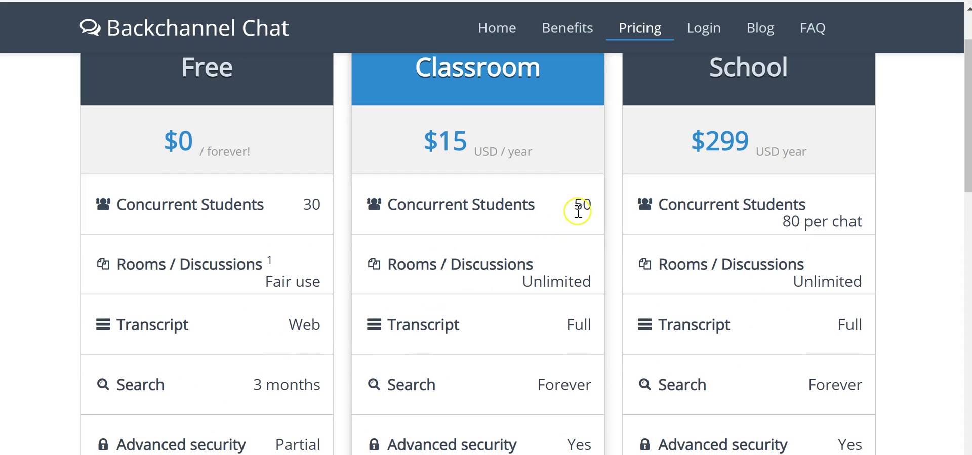
scroll(451, 266, "down", 1)
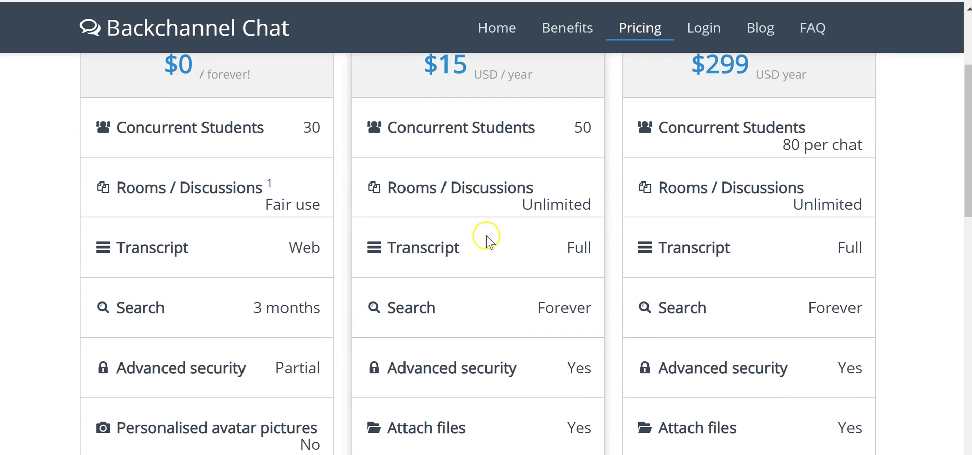
scroll(485, 237, "down", 4)
scroll(476, 195, "down", 2)
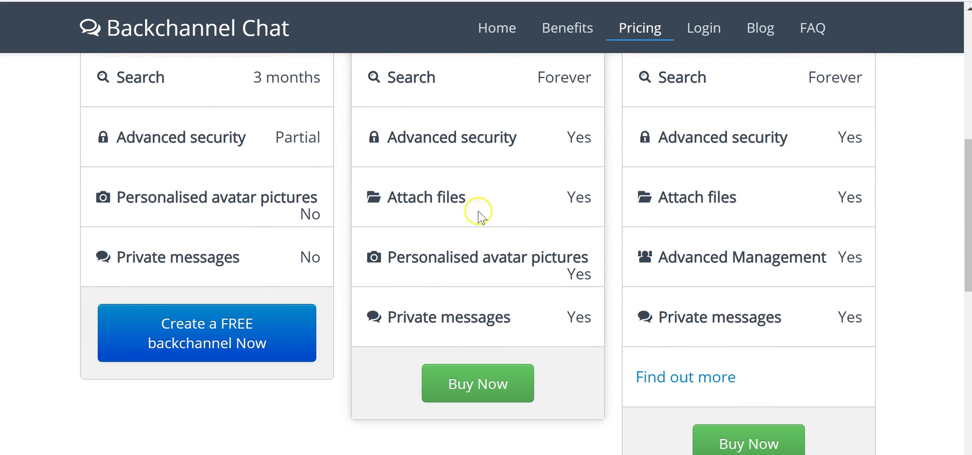
scroll(483, 327, "up", 7)
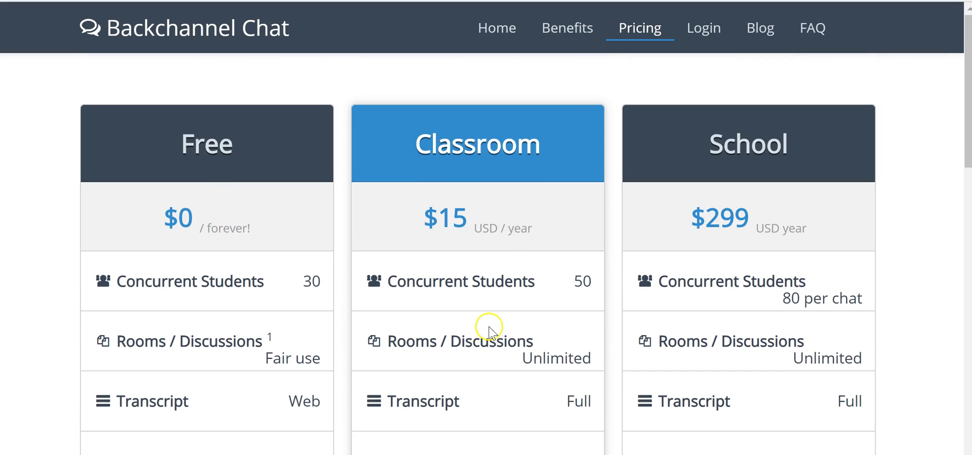
scroll(486, 329, "down", 6)
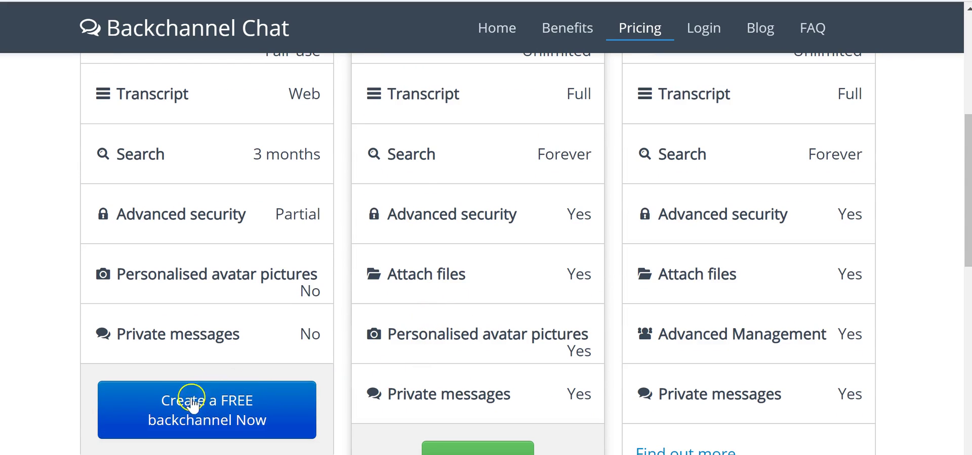
Step: Create a free backchannel with the teacher's e-mail, teacher display name and classroom title
left_click(192, 416)
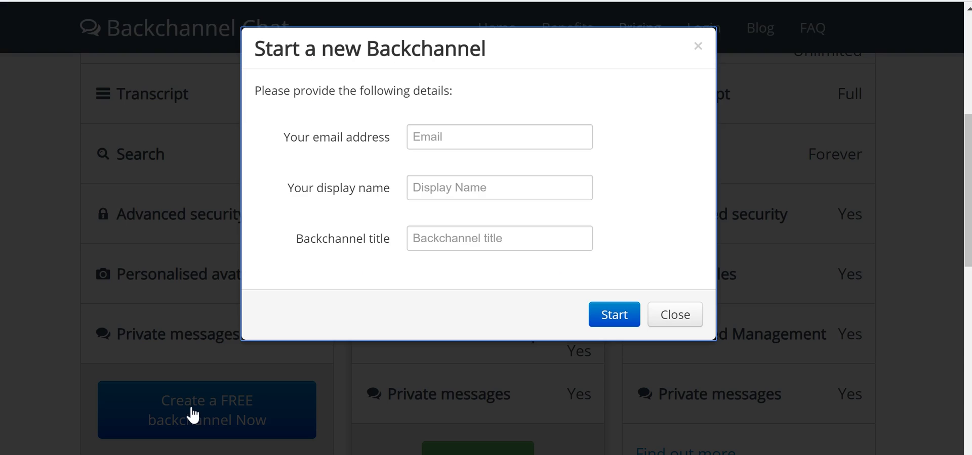
left_click(463, 139)
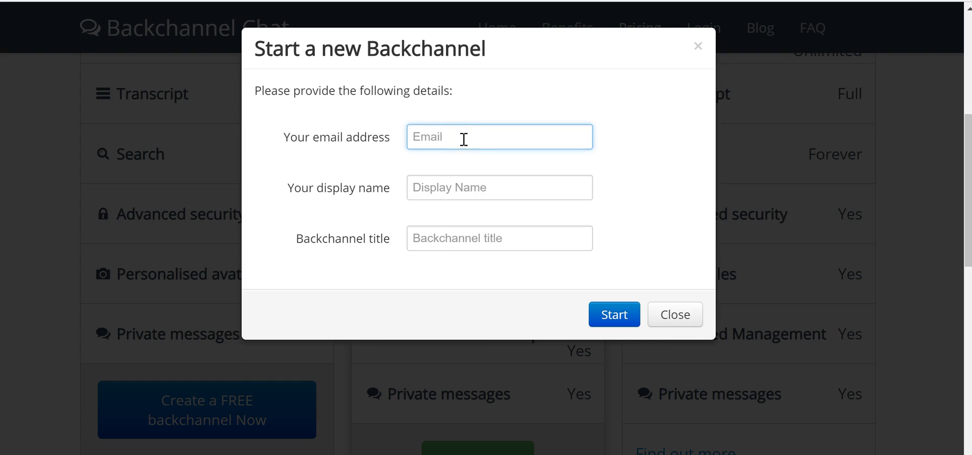
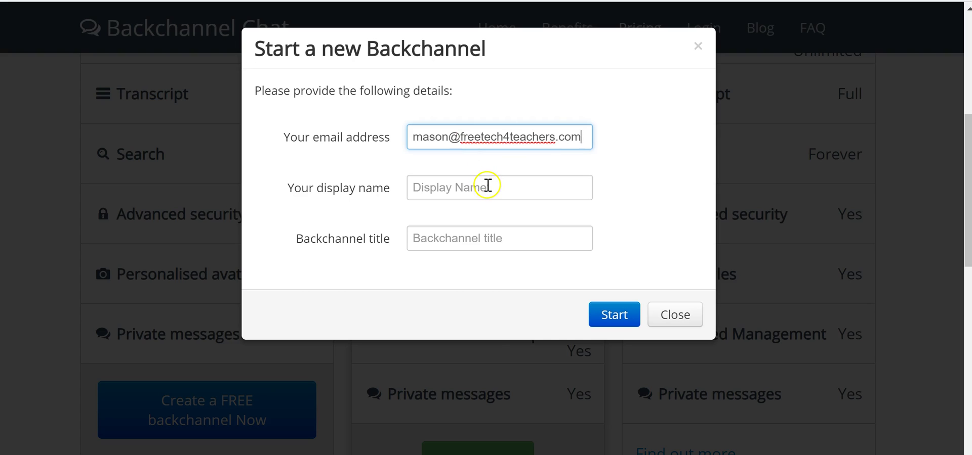
left_click(485, 181)
type("Mr. Byrne")
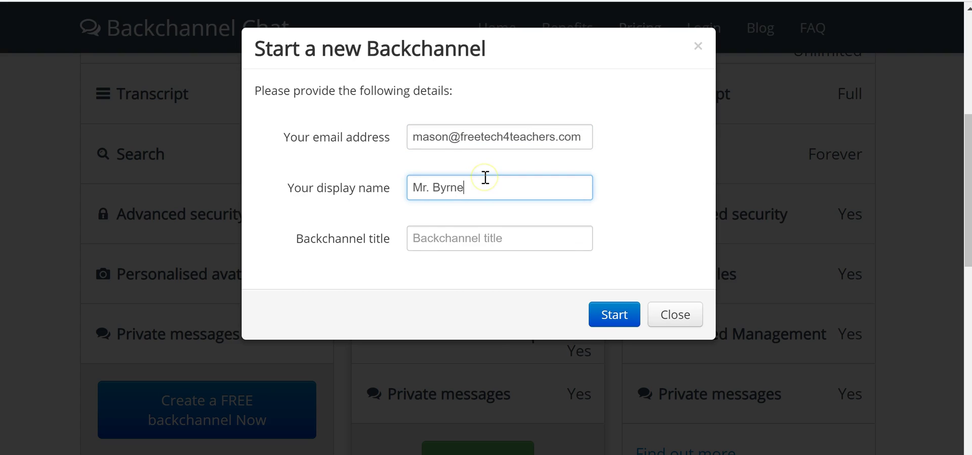
key("Tab")
type("Mr. Byrne's Classroom")
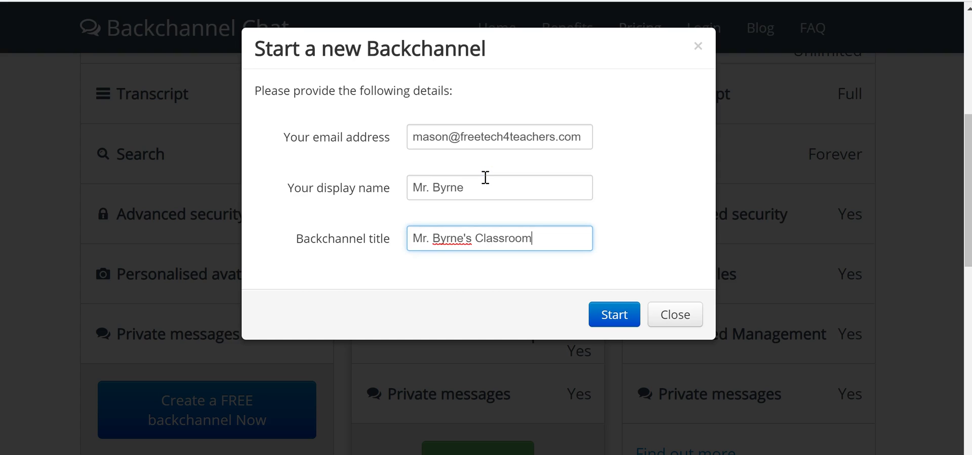
left_click(624, 315)
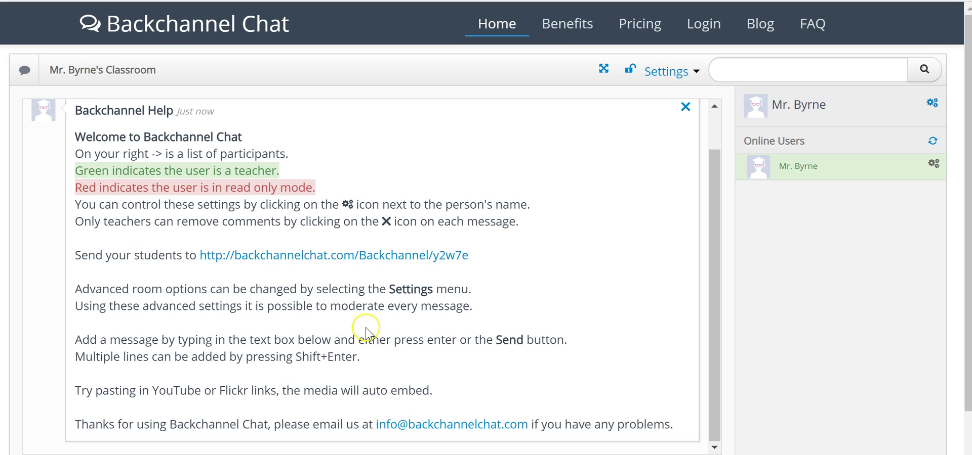
Step: Post the prompt 'Share the highlight of your summer vacation.' and then the lawnmower reply
left_click(685, 107)
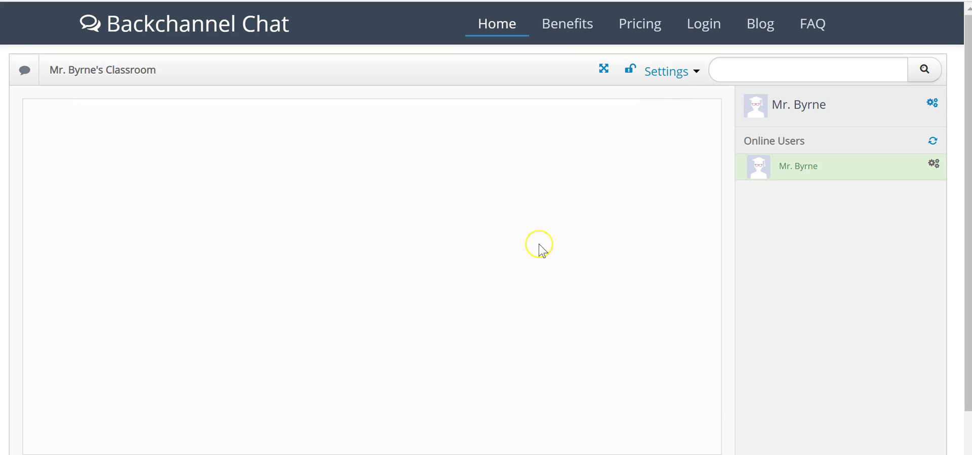
scroll(539, 246, "down", 2)
left_click(210, 424)
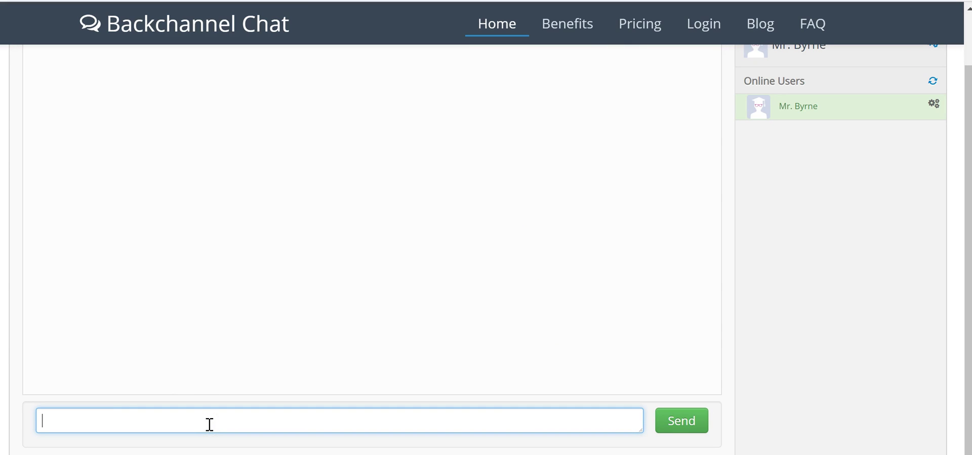
type("Share the high")
key("BackSpace")
type("ghlight of your summer")
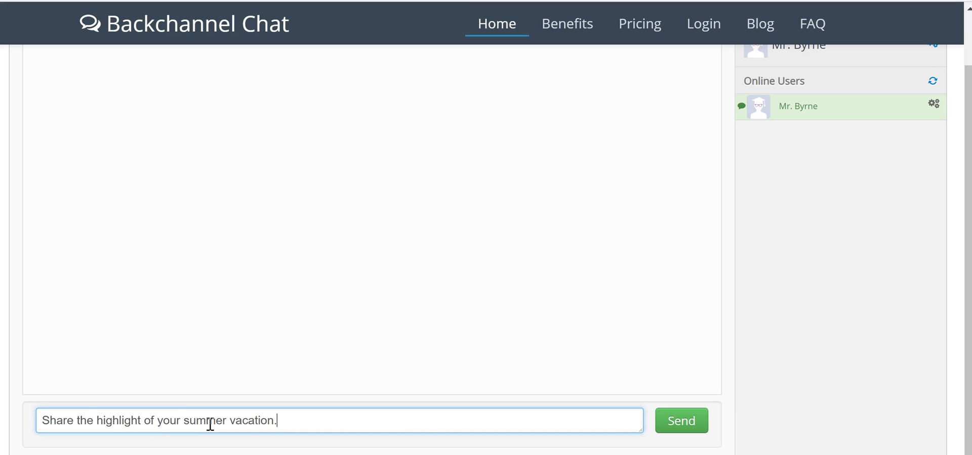
key("Return")
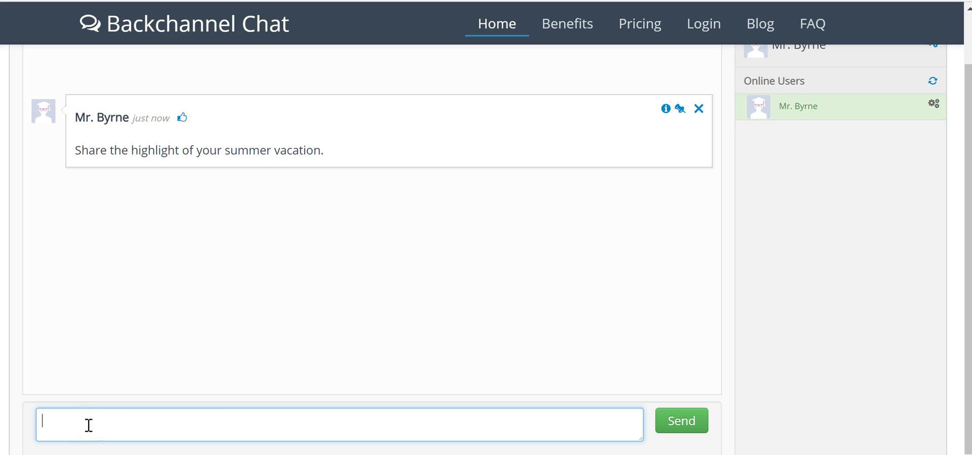
type("The highlight of")
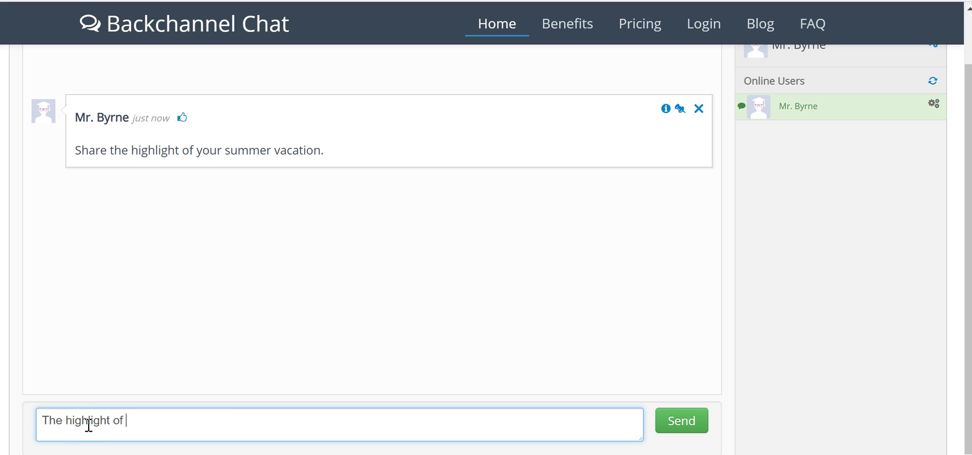
type(" my vacation w")
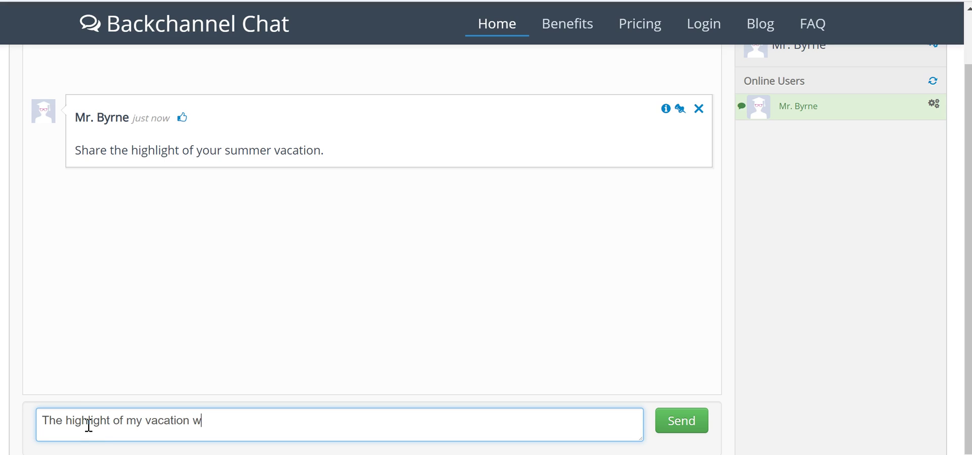
type("as getting a new lawnmower.")
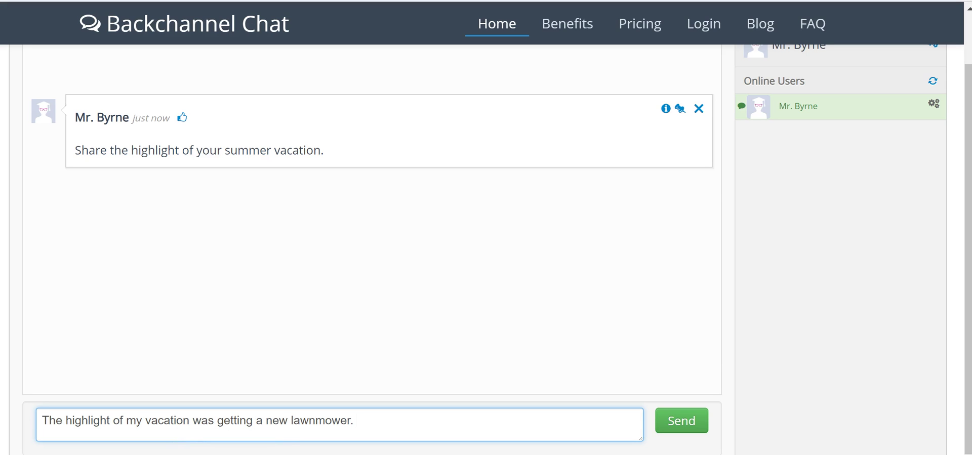
left_click(679, 427)
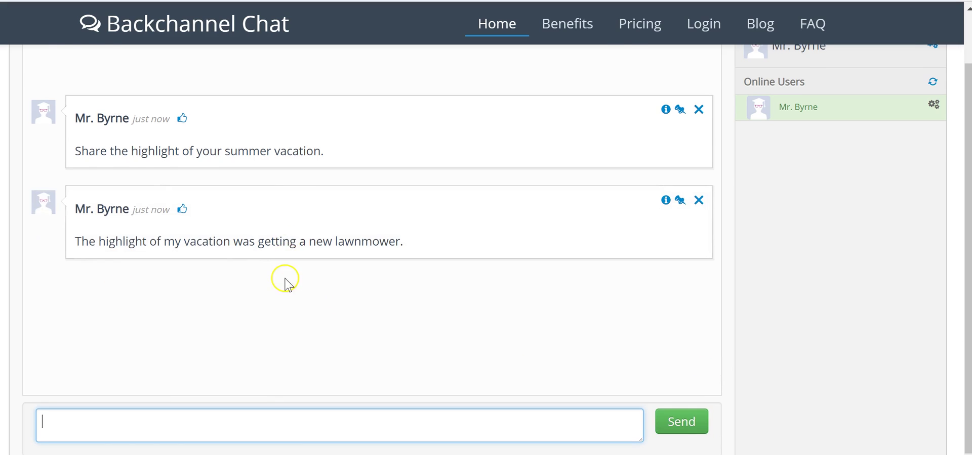
Step: Pin the 'Share the highlight of your summer vacation.' message to the top of the room
scroll(284, 282, "up", 1)
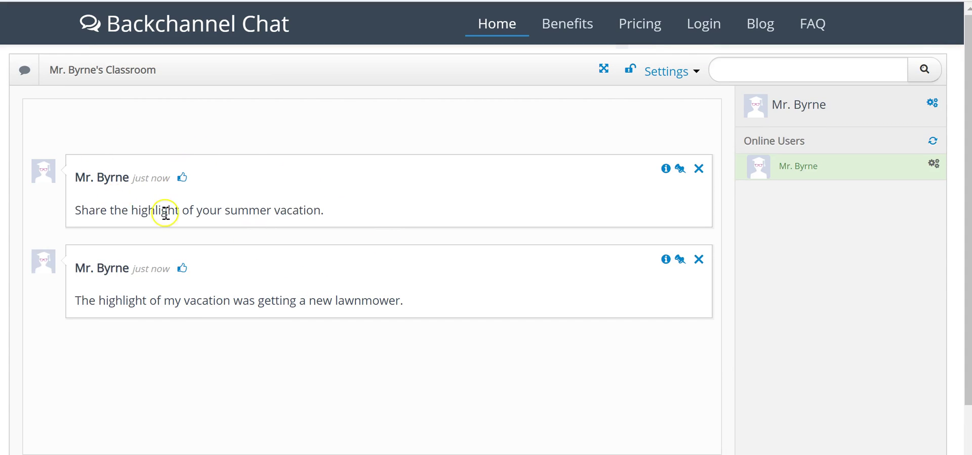
left_click(679, 168)
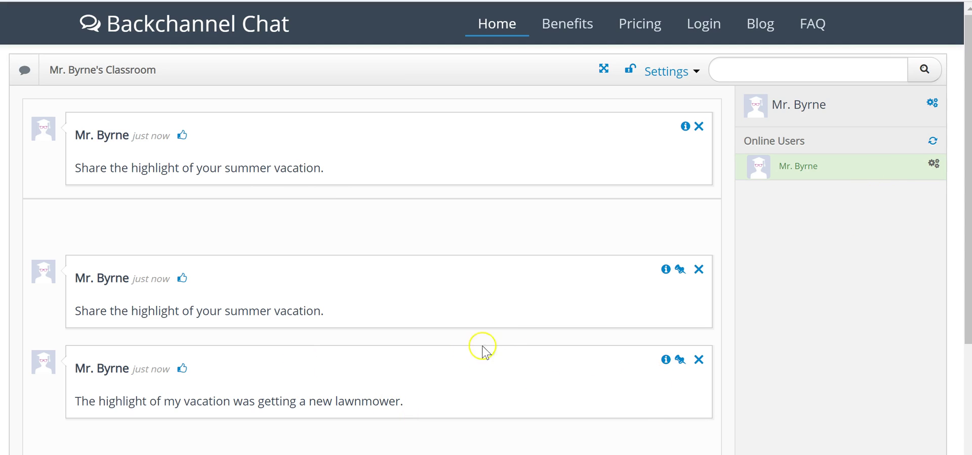
scroll(529, 294, "down", 2)
scroll(529, 299, "up", 1)
scroll(529, 303, "down", 2)
scroll(529, 304, "up", 4)
Step: Show the Settings > Invite others dialog and bring up options for the student join link
left_click(382, 1)
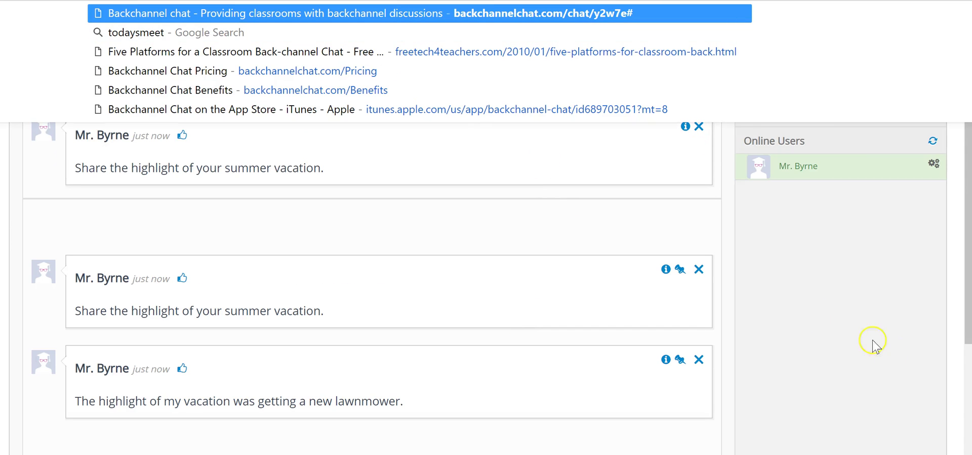
left_click(855, 337)
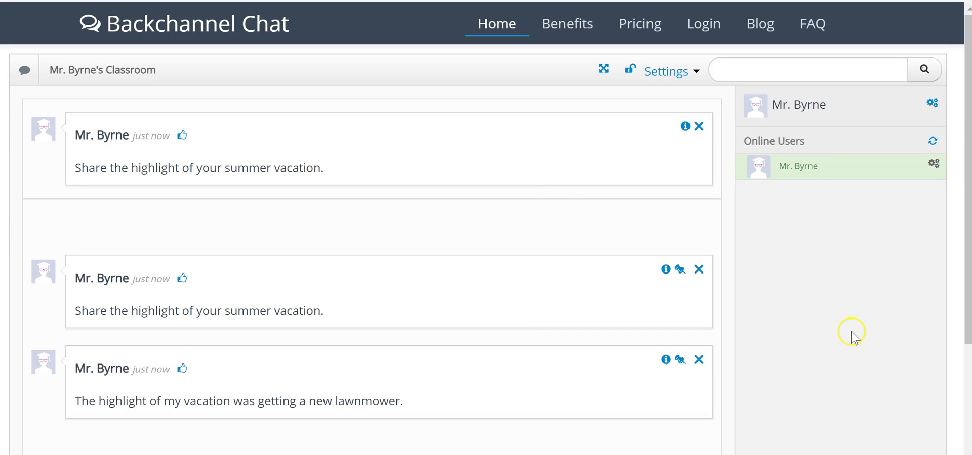
left_click(684, 80)
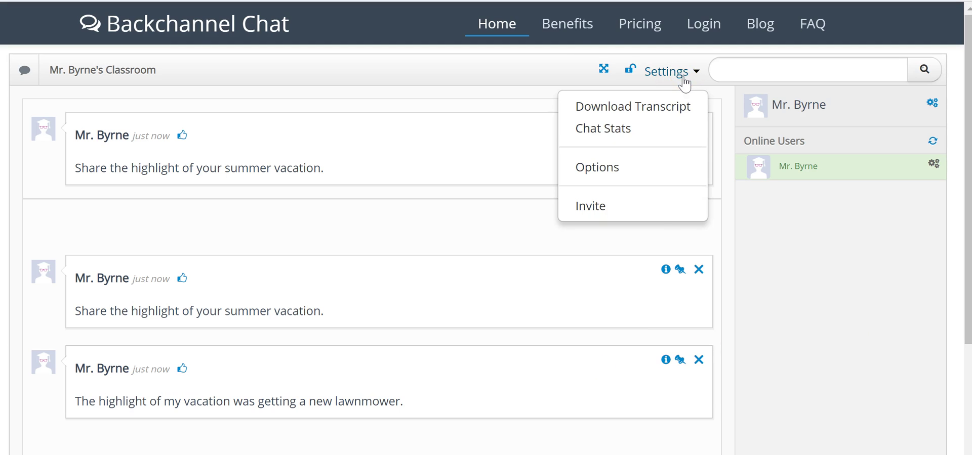
left_click(651, 204)
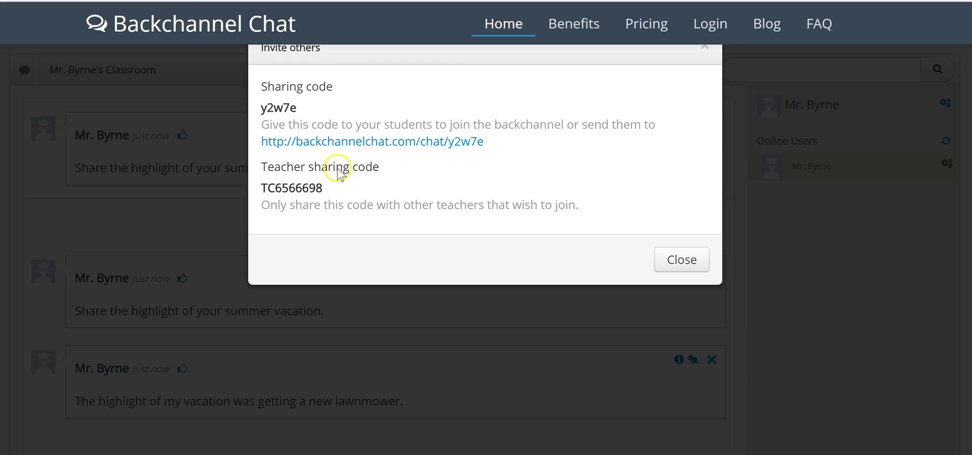
right_click(358, 144)
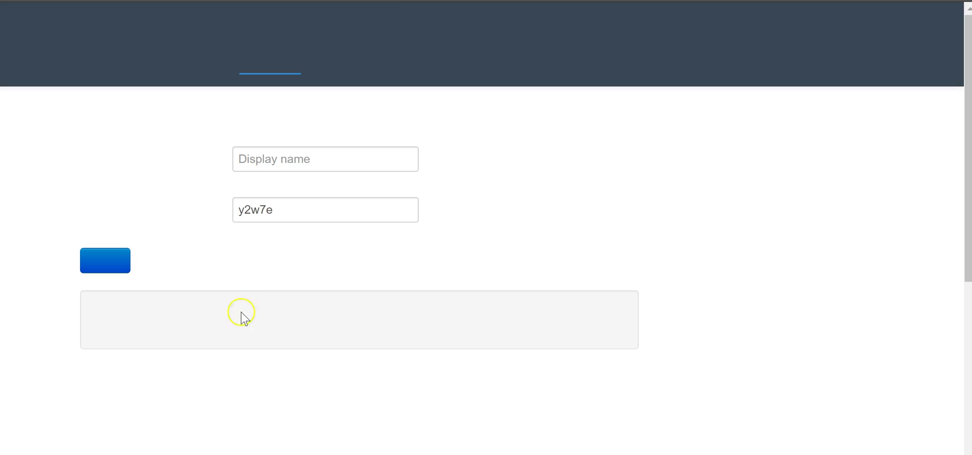
Step: Join the classroom room in a private window under a student display name
left_click(330, 164)
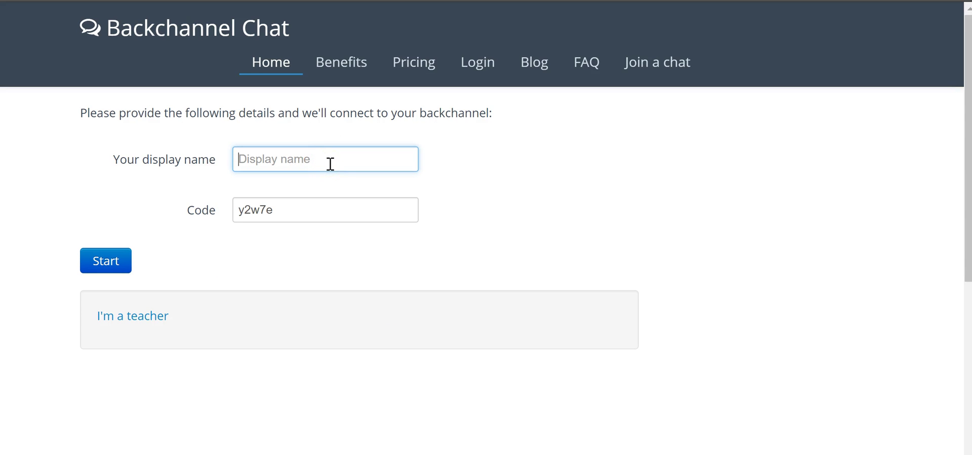
type("Bob")
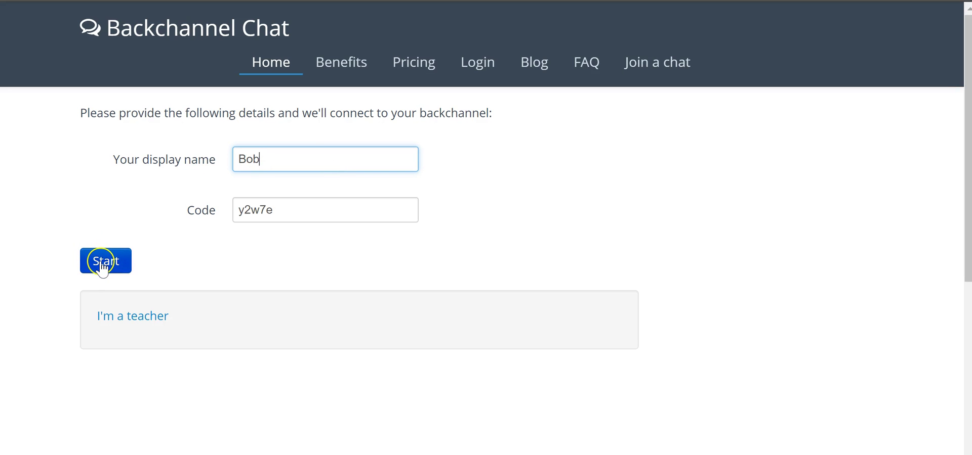
left_click(126, 274)
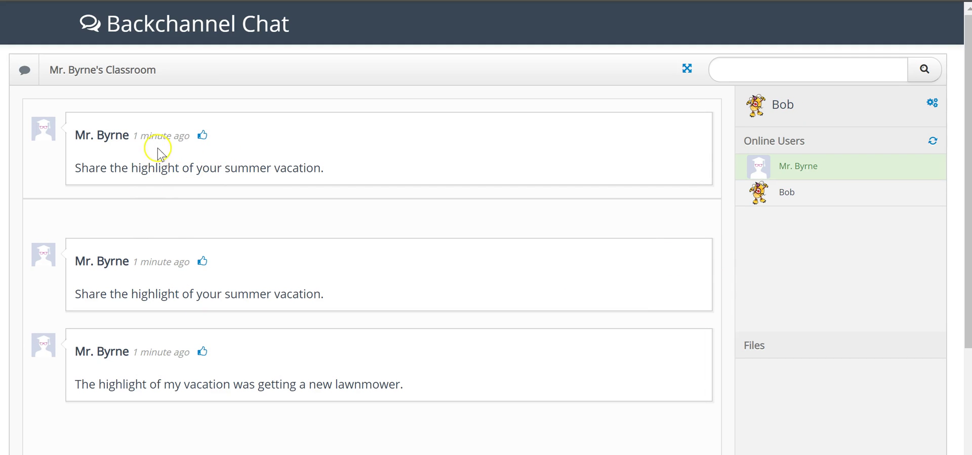
Step: As the student, send 'The best part of my summer was going to the beach with my parents.'
scroll(177, 253, "down", 3)
left_click(165, 426)
type("The best")
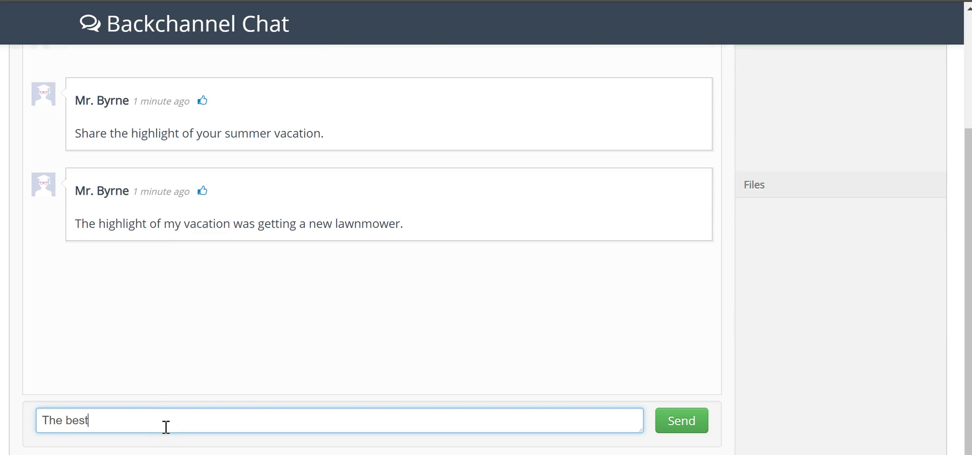
type(" part of my summer was")
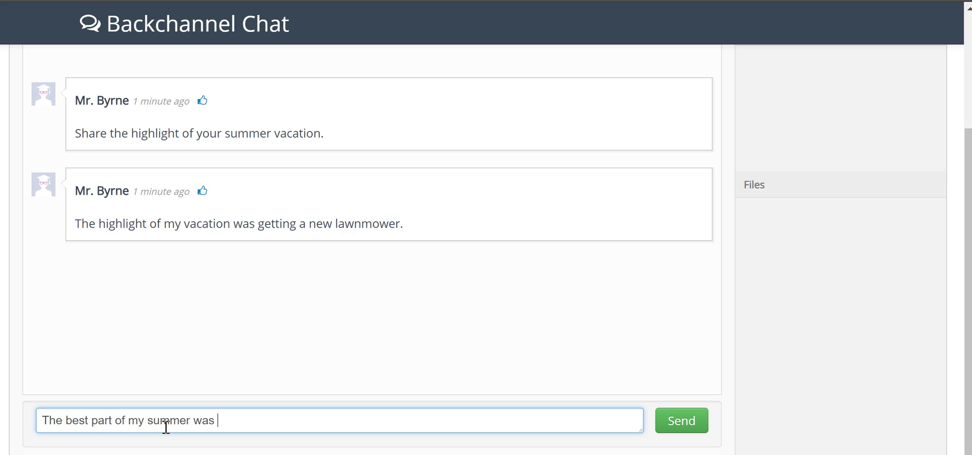
type(" going to the beac")
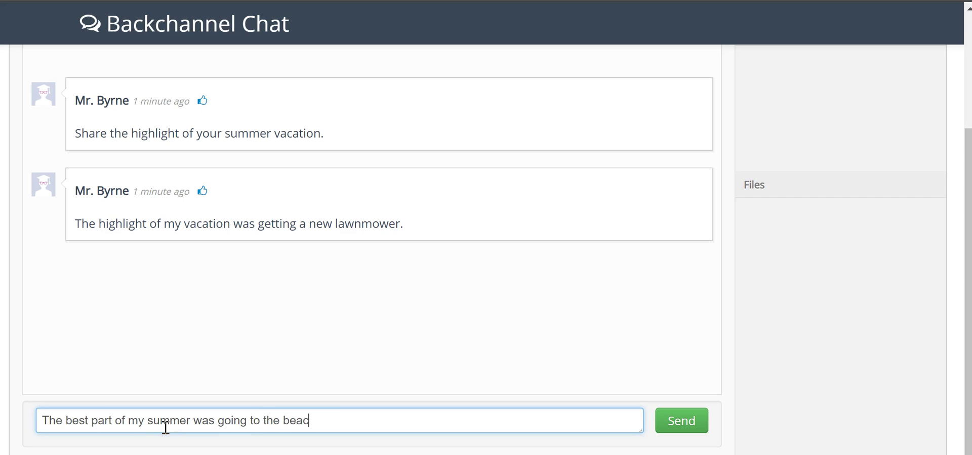
type("h with my parents.")
key("Return")
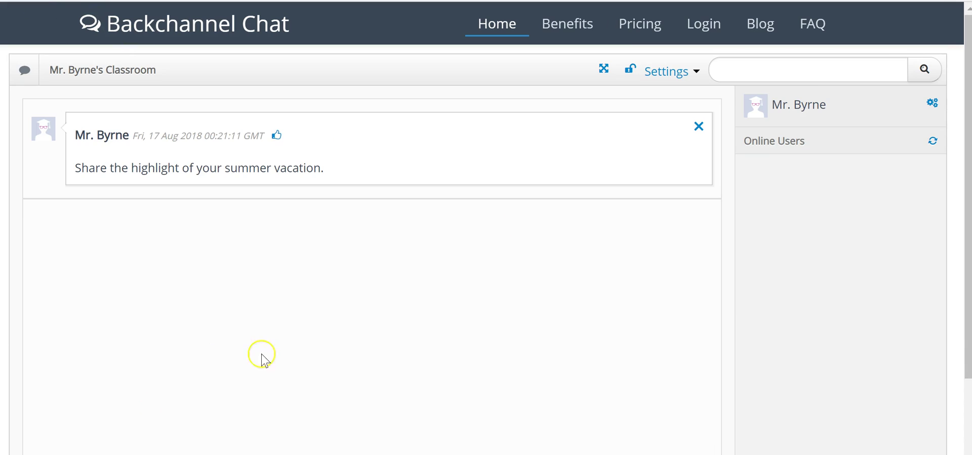
Step: In the teacher window, give the student's beach reply a thumbs-up like
scroll(283, 354, "down", 1)
scroll(291, 344, "down", 2)
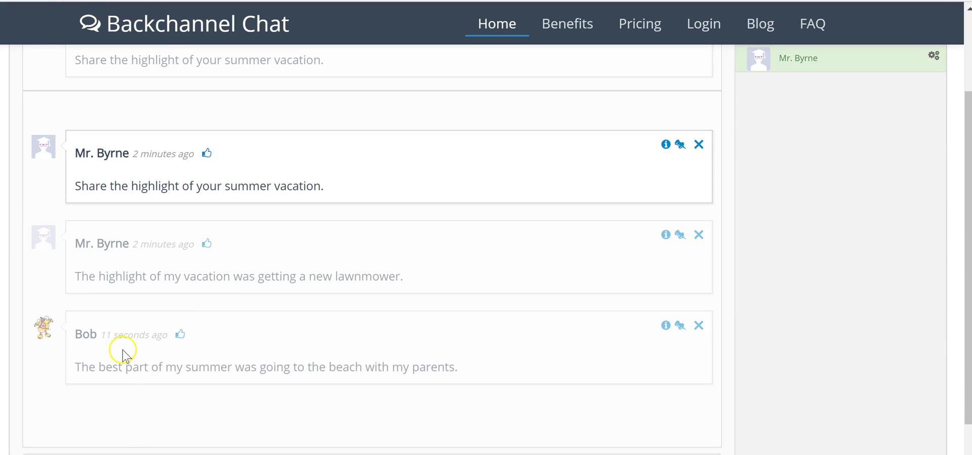
left_click(180, 336)
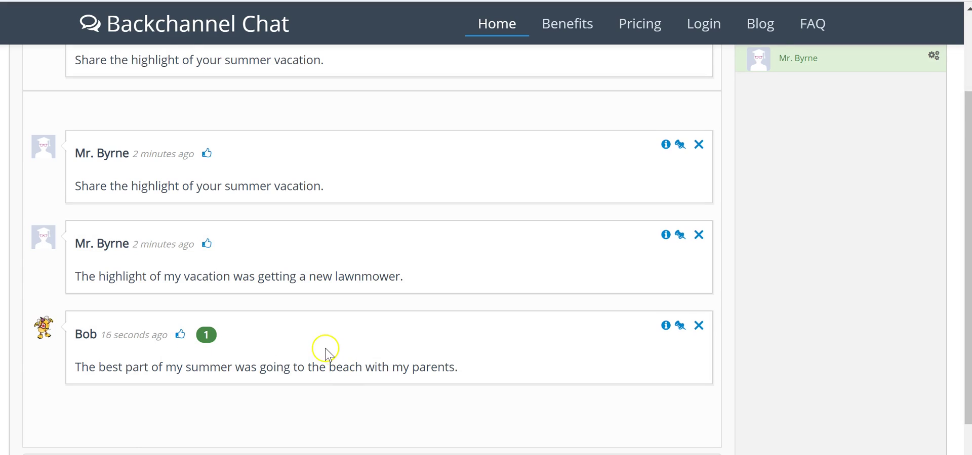
scroll(325, 353, "down", 1)
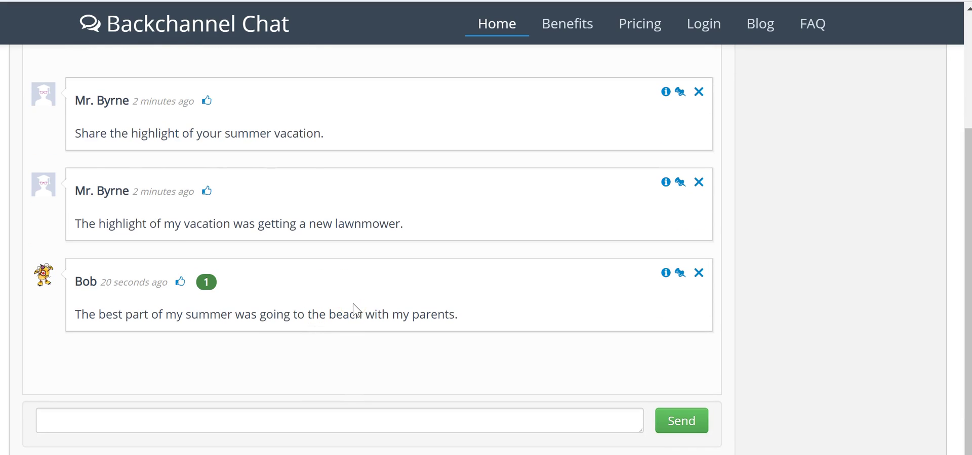
scroll(354, 309, "up", 3)
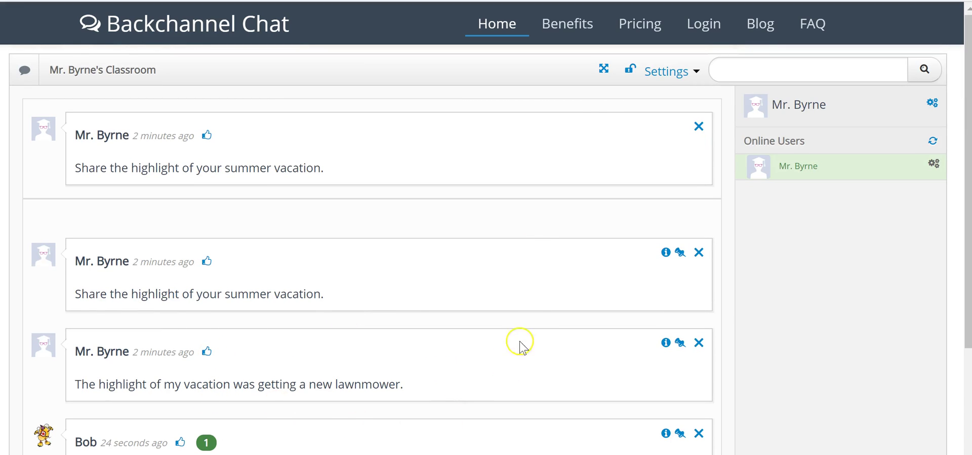
Step: Lock the classroom discussion with the padlock icon beside Settings
left_click(632, 75)
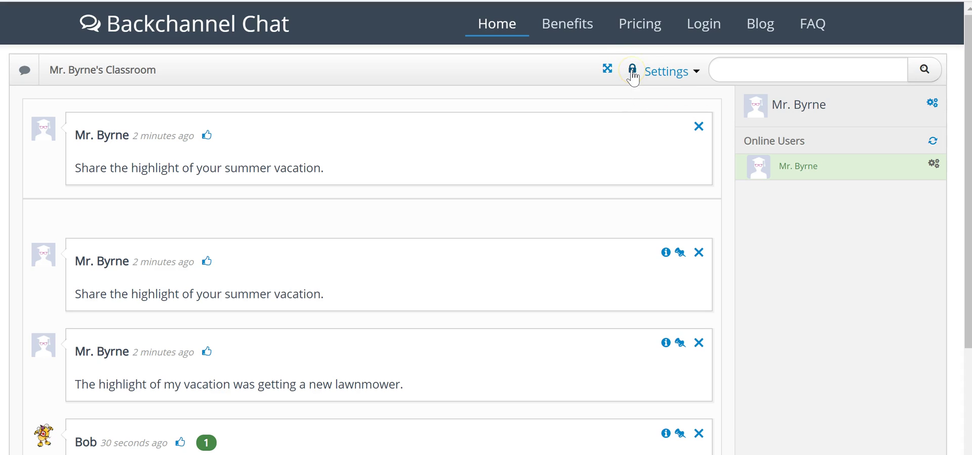